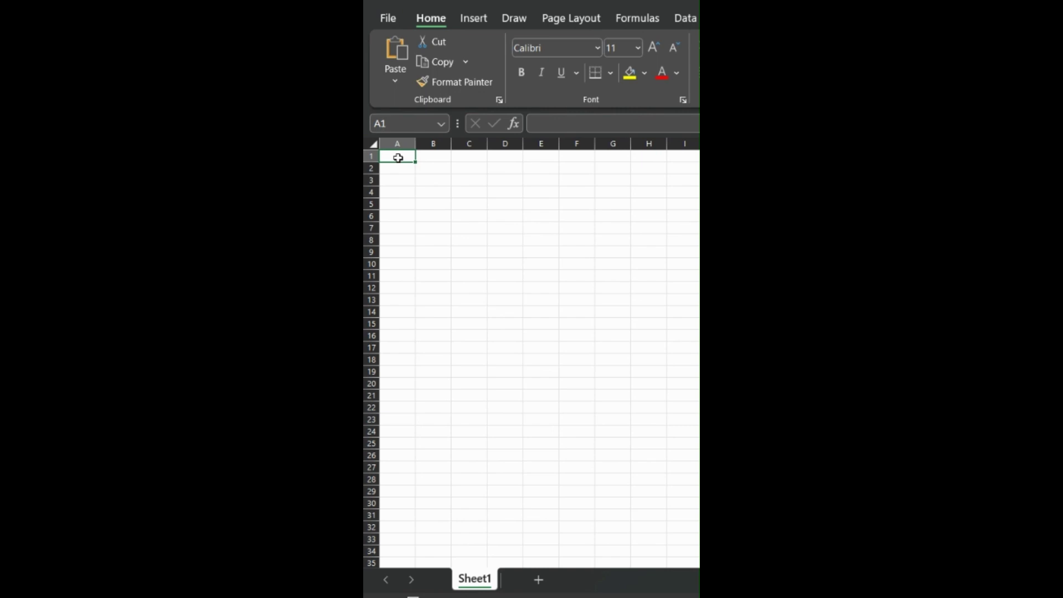
- Open the Data tab's From Web import prompt and drag it out of the way
{"action": "left_click", "coordinate": [683, 22]}
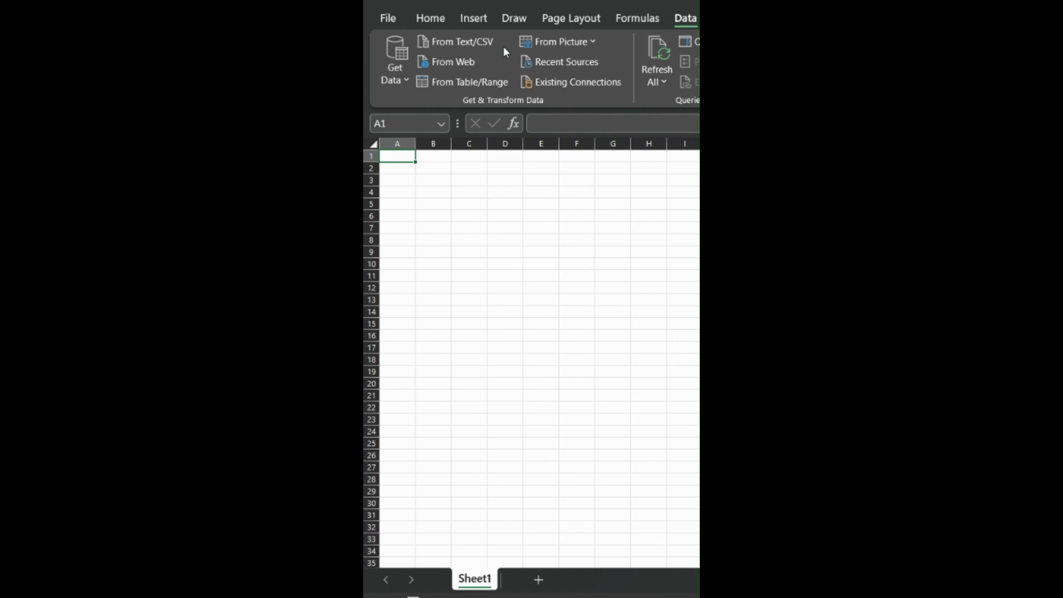
{"action": "left_click", "coordinate": [453, 62]}
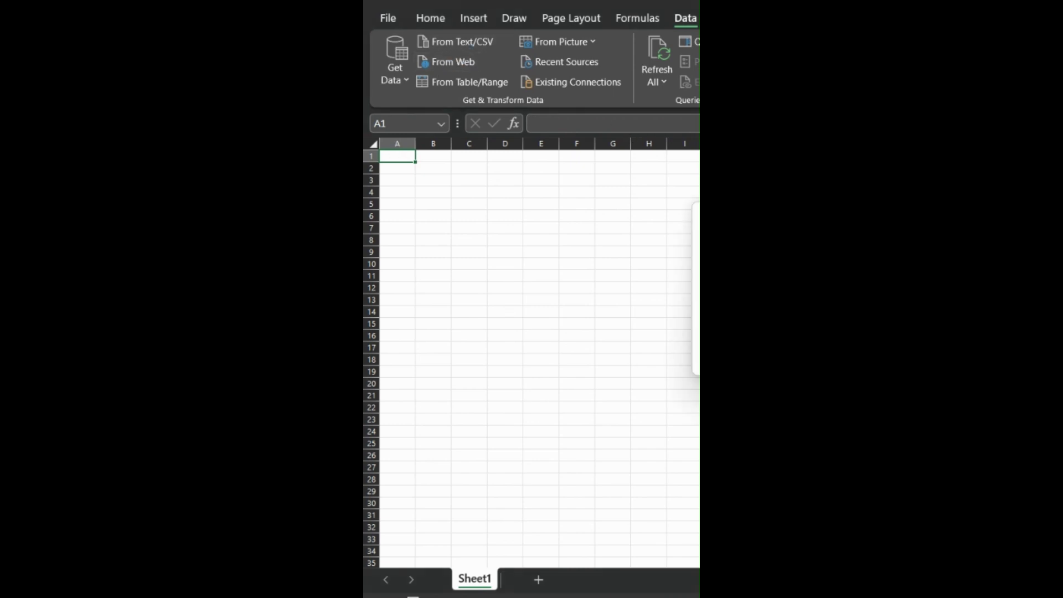
{"action": "left_click_drag", "start_coordinate": [574, 208], "coordinate": [473, 224]}
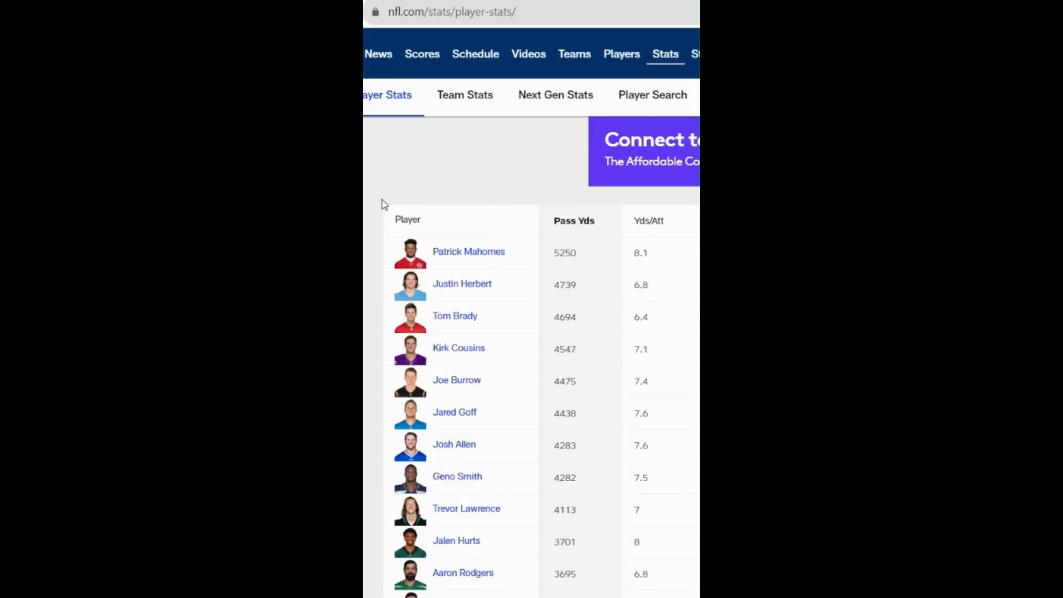
{"action": "scroll", "coordinate": [382, 200], "scroll_direction": "up", "scroll_amount": 3}
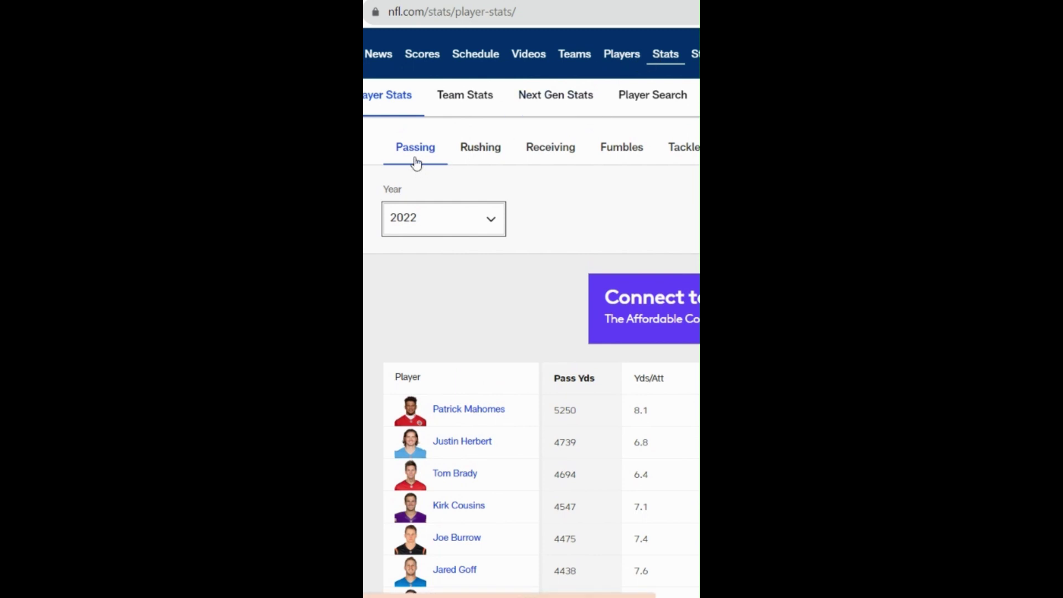
{"action": "scroll", "coordinate": [375, 178], "scroll_direction": "down", "scroll_amount": 2}
{"action": "scroll", "coordinate": [416, 166], "scroll_direction": "down", "scroll_amount": 2}
- Confirm the 2022 season is selected, then copy the NFL.com passing stats page URL
{"action": "left_click", "coordinate": [492, 142]}
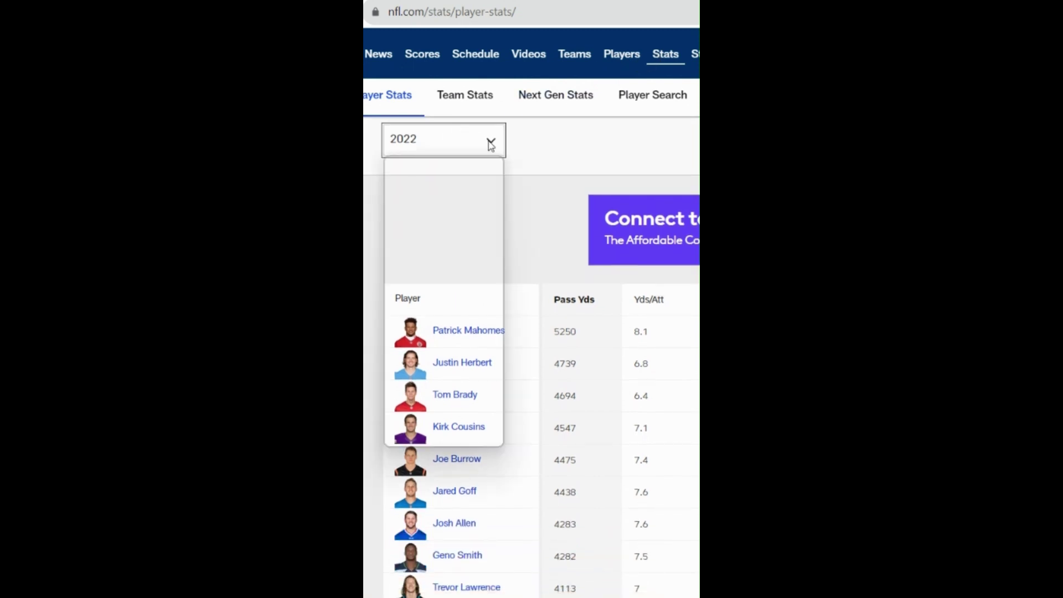
{"action": "left_click", "coordinate": [493, 145]}
{"action": "scroll", "coordinate": [390, 191], "scroll_direction": "down", "scroll_amount": 2}
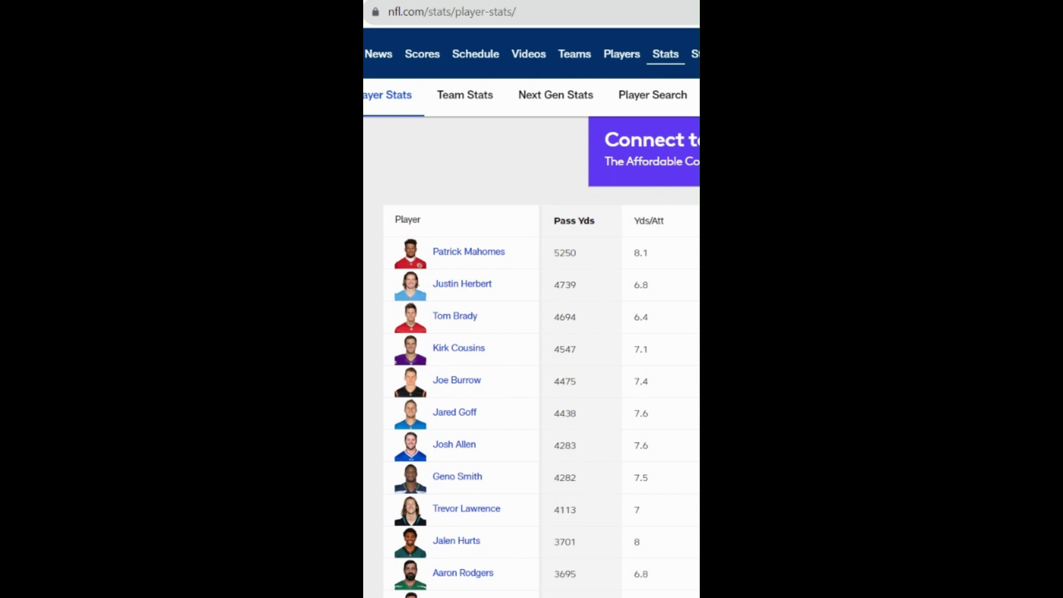
{"action": "scroll", "coordinate": [387, 195], "scroll_direction": "right", "scroll_amount": 1}
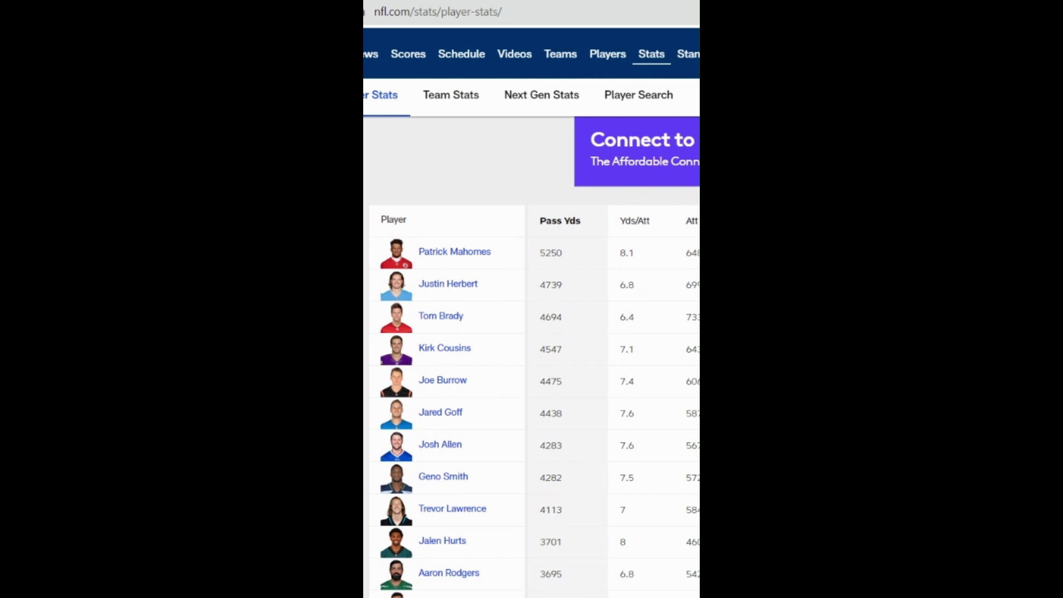
{"action": "left_click", "coordinate": [437, 12]}
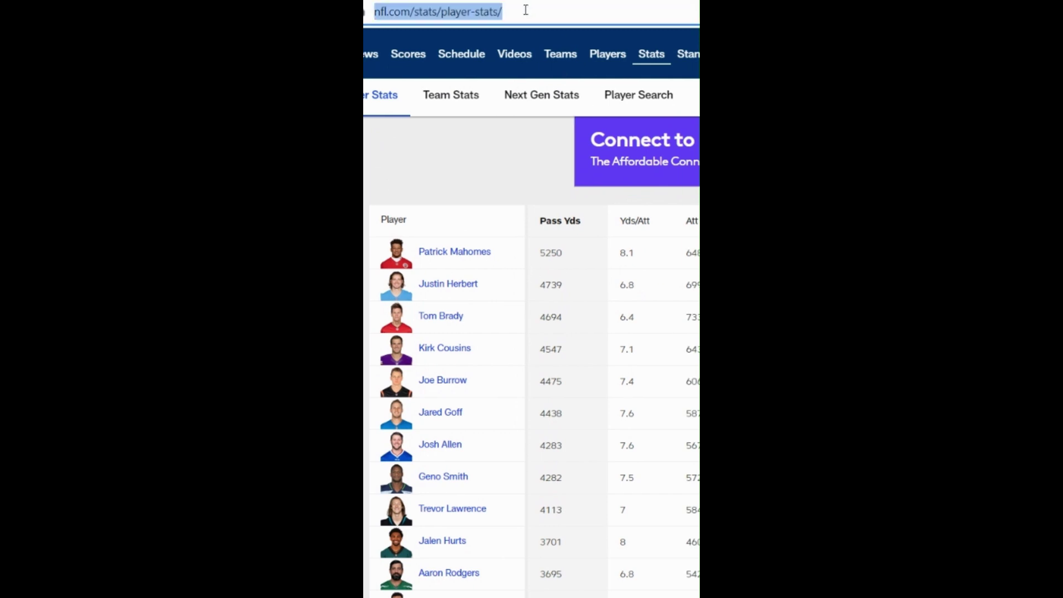
{"action": "right_click", "coordinate": [482, 12]}
{"action": "left_click", "coordinate": [518, 122]}
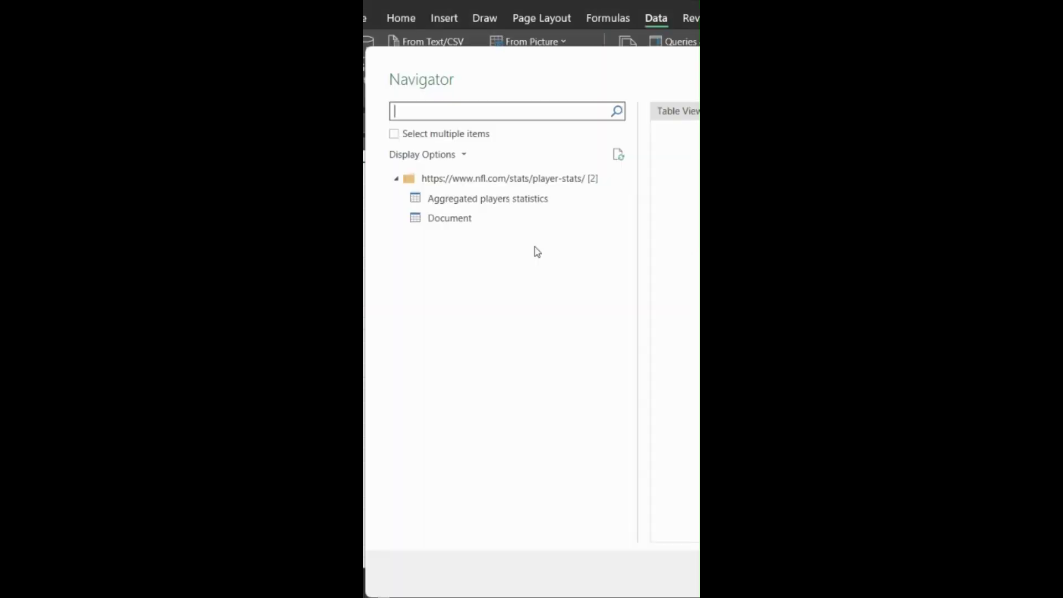
- Compare the Aggregated players statistics and Document previews, settling on Aggregated players statistics
{"action": "left_click", "coordinate": [491, 198]}
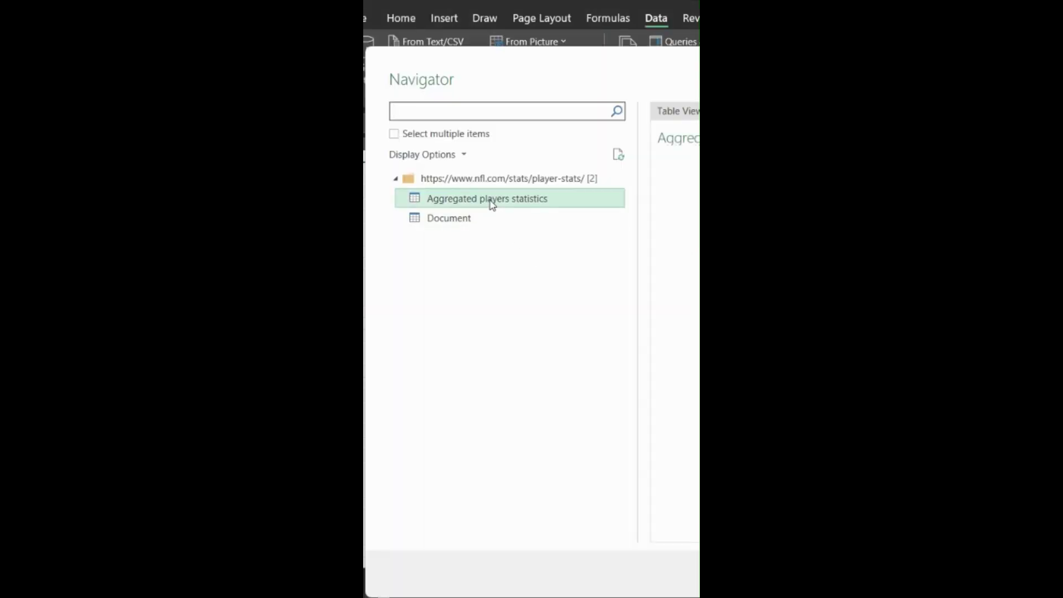
{"action": "left_click", "coordinate": [453, 218]}
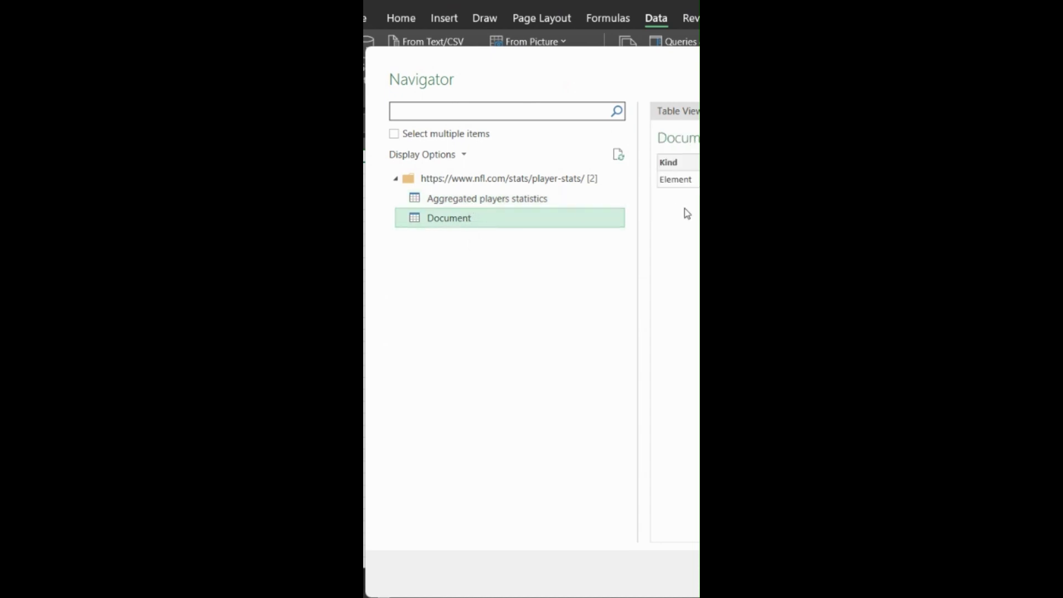
{"action": "left_click", "coordinate": [506, 199]}
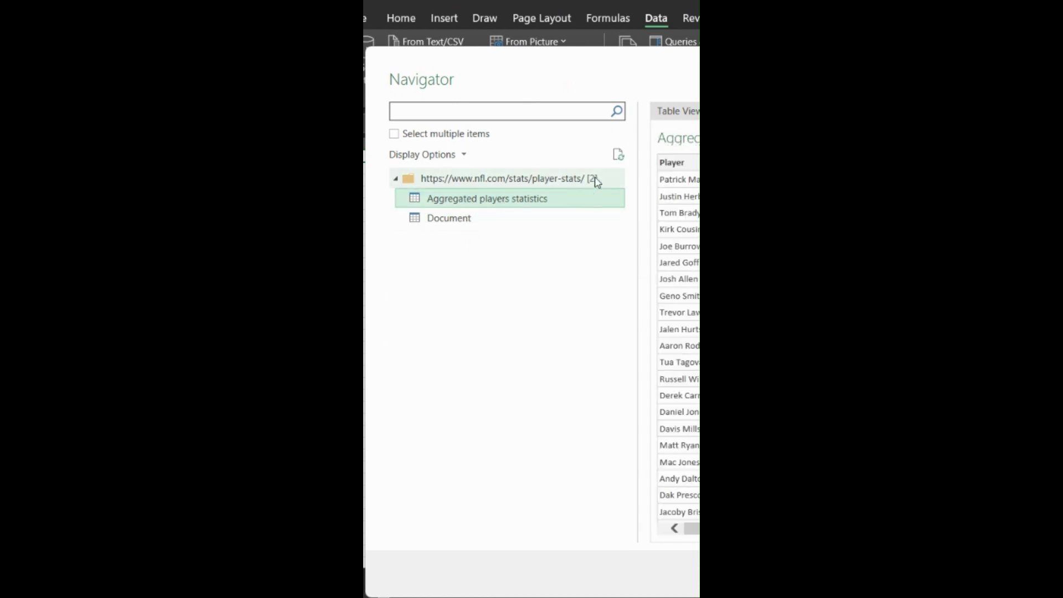
{"action": "left_click_drag", "start_coordinate": [577, 528], "coordinate": [465, 528]}
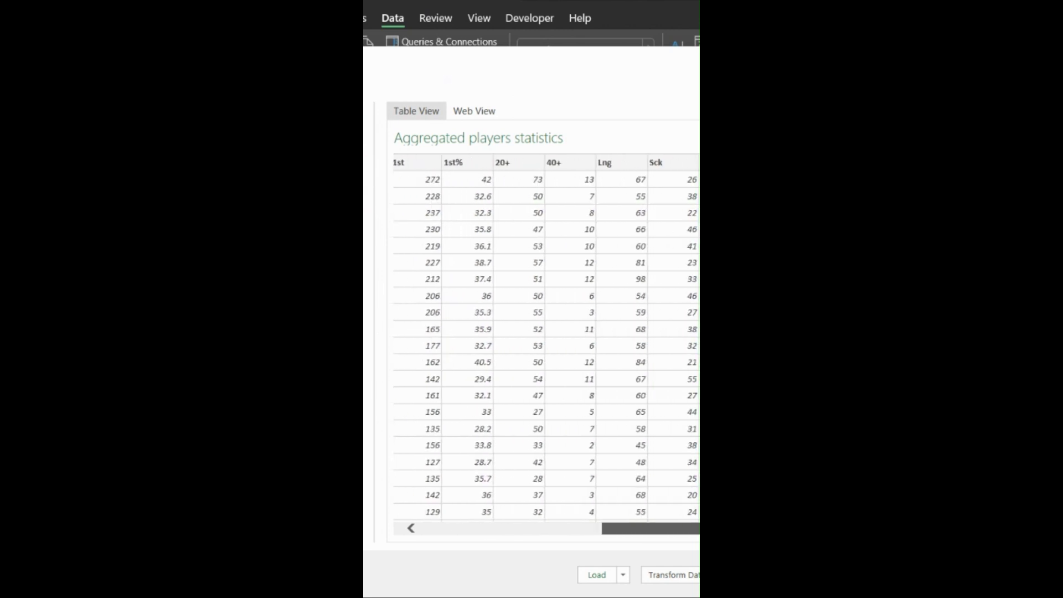
- Load the Aggregated players statistics table into its own worksheet
{"action": "left_click", "coordinate": [596, 575]}
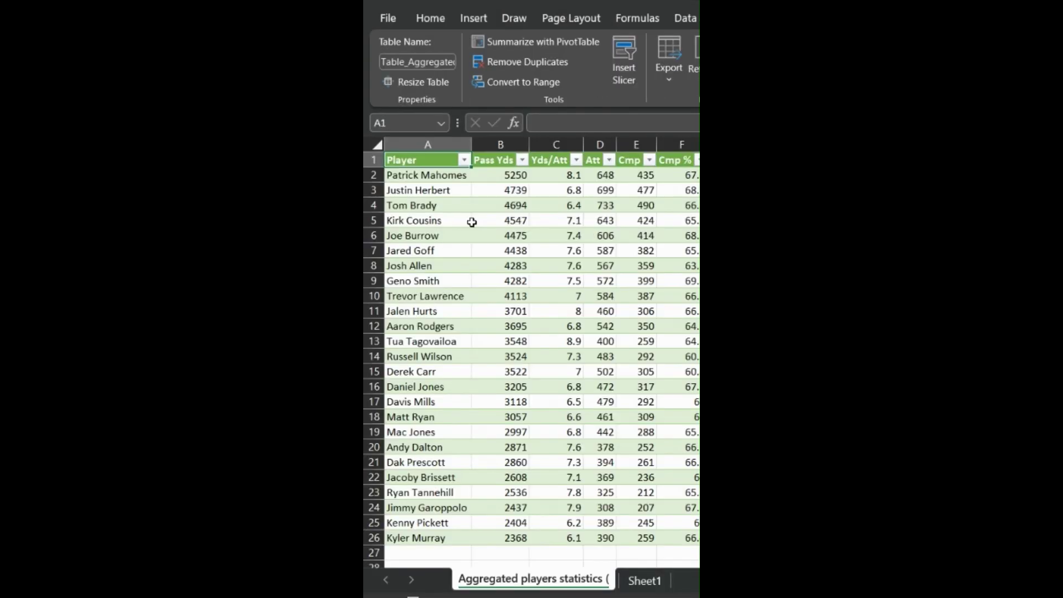
{"action": "scroll", "coordinate": [540, 349], "scroll_direction": "right", "scroll_amount": 3}
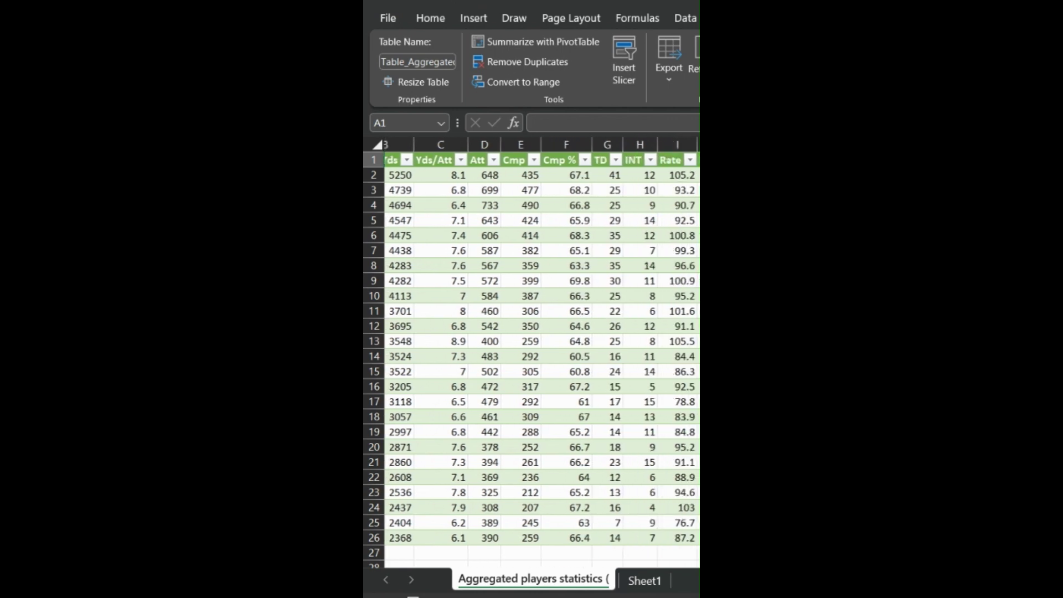
{"action": "scroll", "coordinate": [540, 349], "scroll_direction": "right", "scroll_amount": 2}
{"action": "scroll", "coordinate": [539, 348], "scroll_direction": "right", "scroll_amount": 2}
{"action": "scroll", "coordinate": [540, 349], "scroll_direction": "left", "scroll_amount": 3}
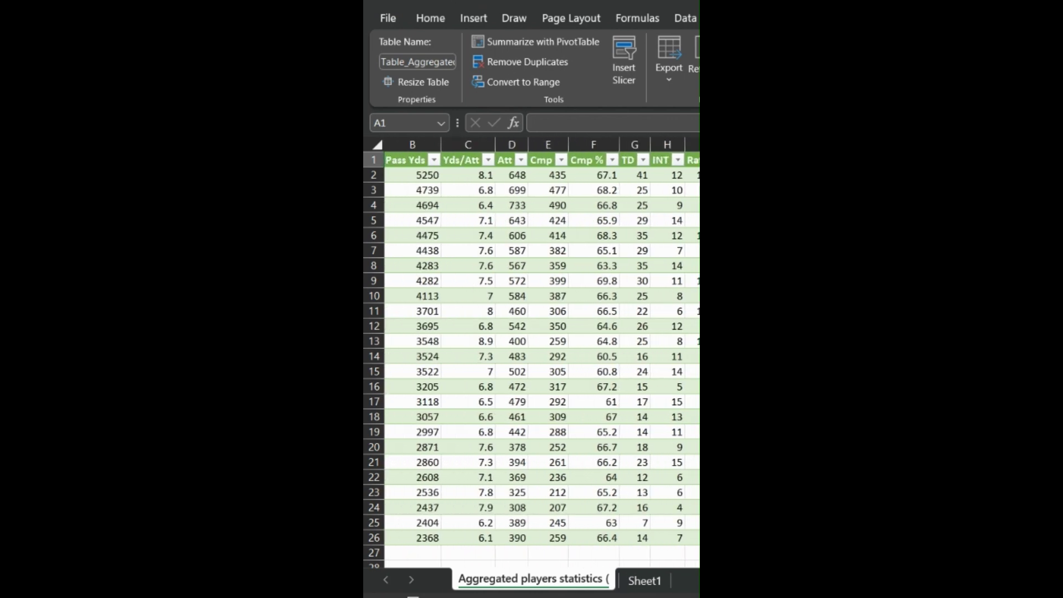
{"action": "scroll", "coordinate": [540, 349], "scroll_direction": "left", "scroll_amount": 2}
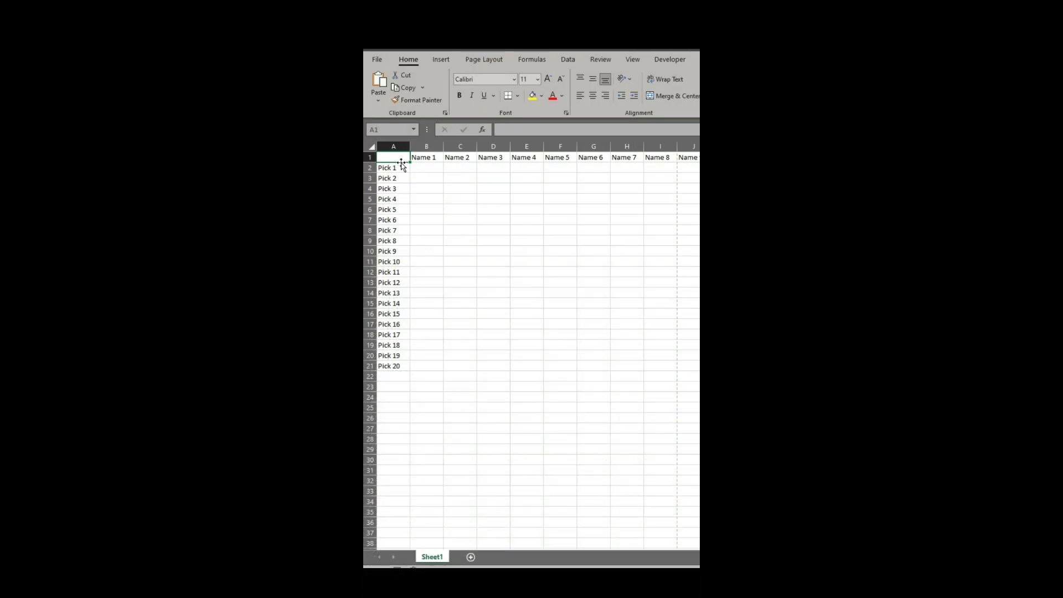
- Select the Name header row and Pick labels, then switch to Page Layout view
{"action": "left_click_drag", "start_coordinate": [393, 157], "coordinate": [698, 156]}
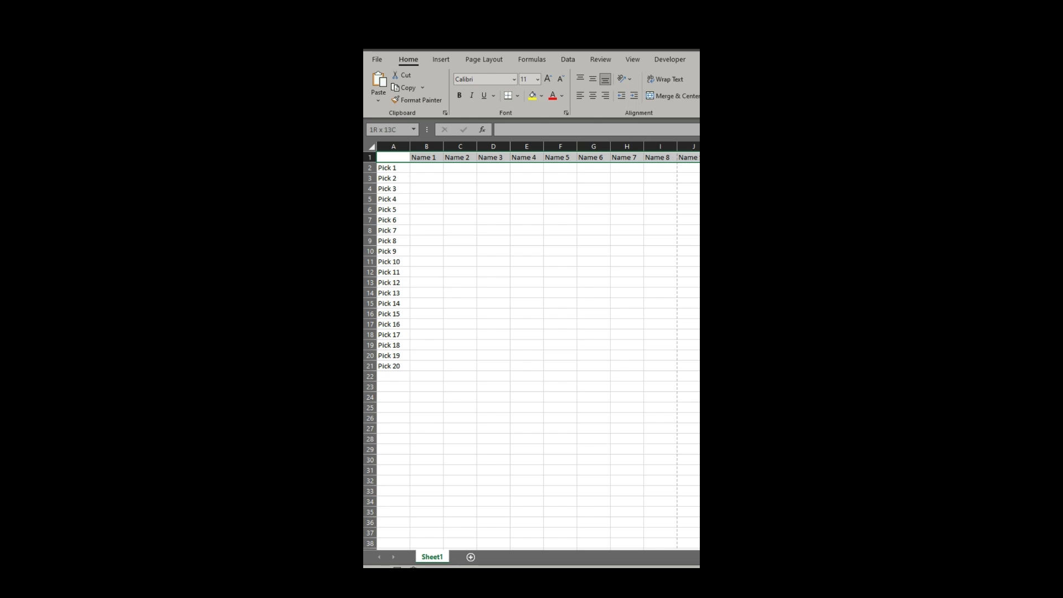
{"action": "left_click_drag", "start_coordinate": [393, 157], "coordinate": [402, 379]}
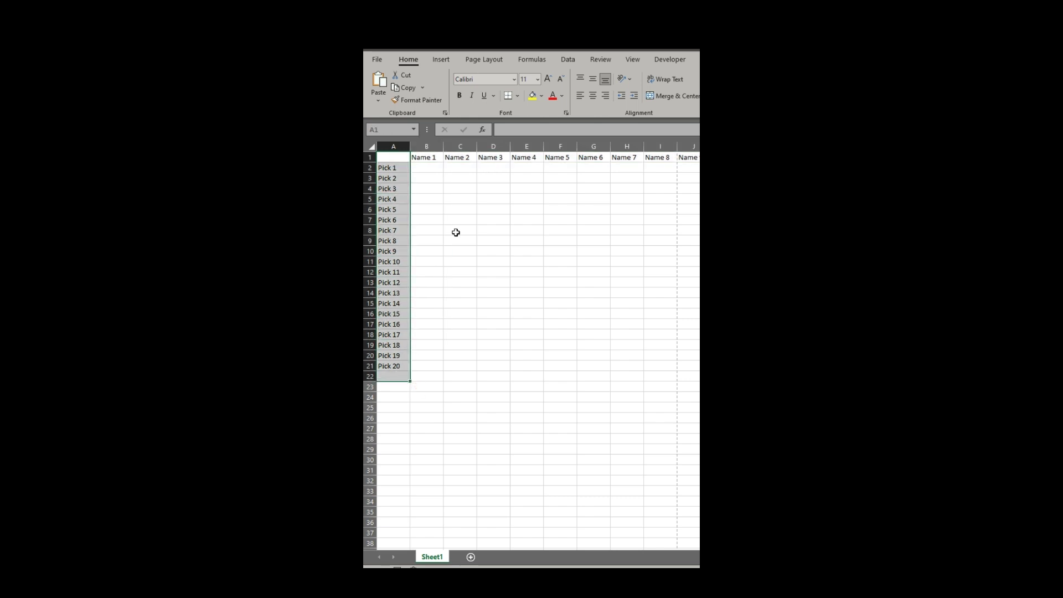
{"action": "left_click", "coordinate": [632, 59]}
{"action": "left_click", "coordinate": [563, 90]}
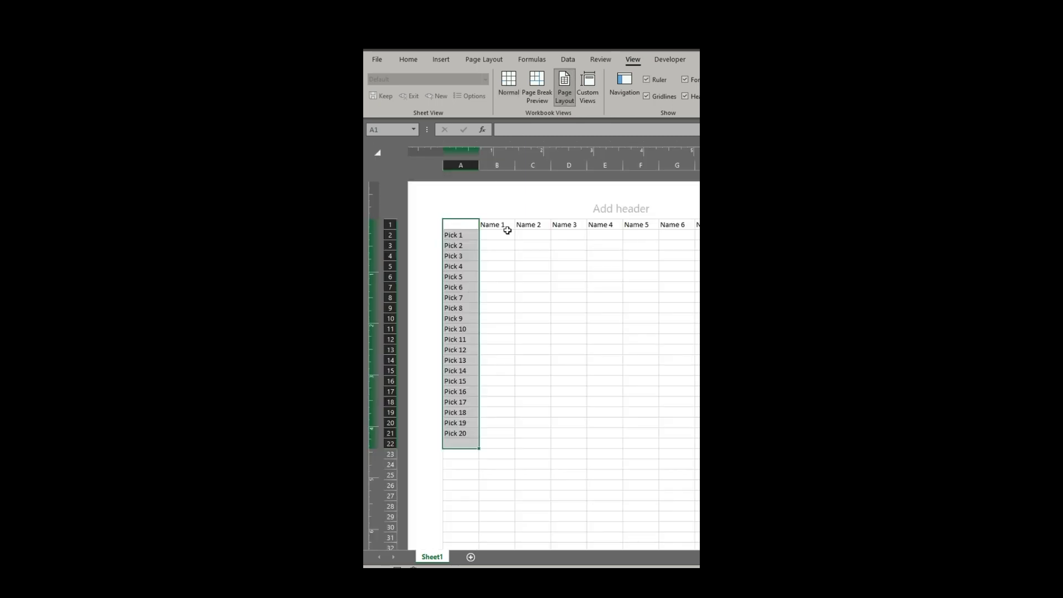
- Widen column B so the names fit
{"action": "left_click_drag", "start_coordinate": [459, 226], "coordinate": [698, 225]}
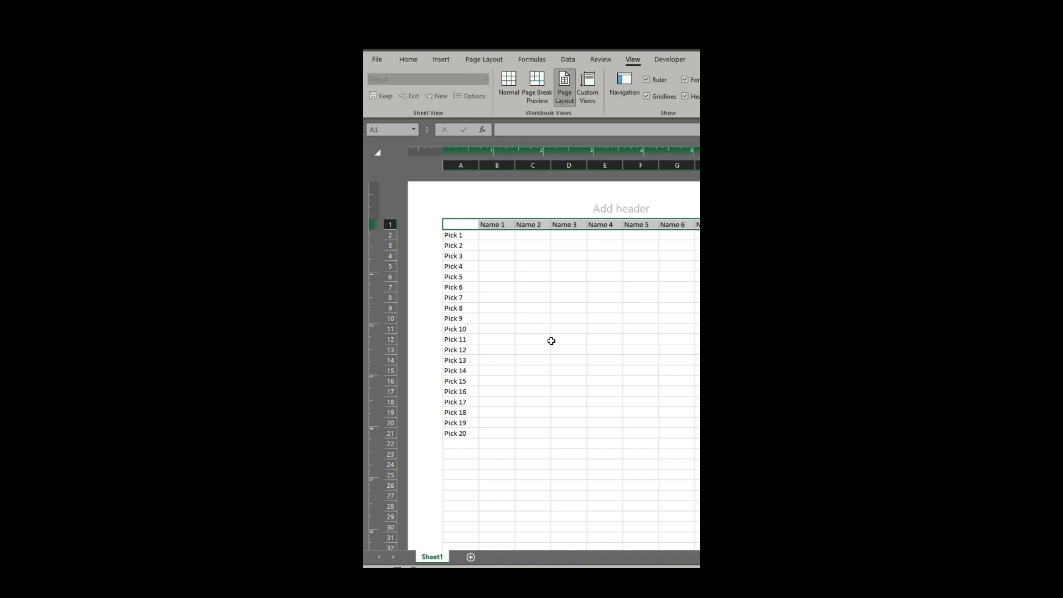
{"action": "left_click_drag", "start_coordinate": [496, 225], "coordinate": [529, 225]}
{"action": "left_click", "coordinate": [497, 225]}
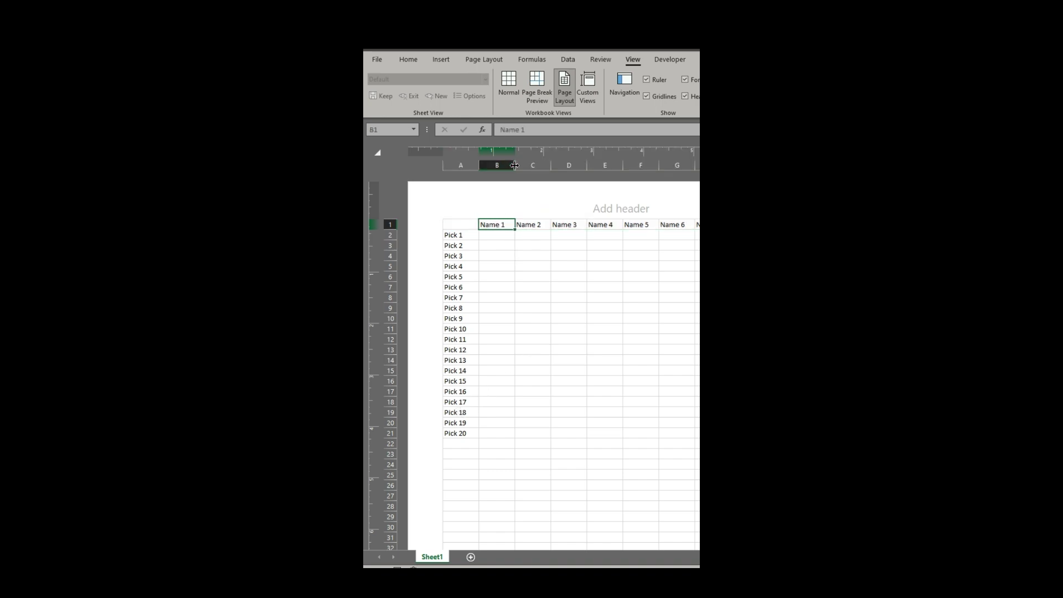
{"action": "left_click_drag", "start_coordinate": [515, 165], "coordinate": [563, 165]}
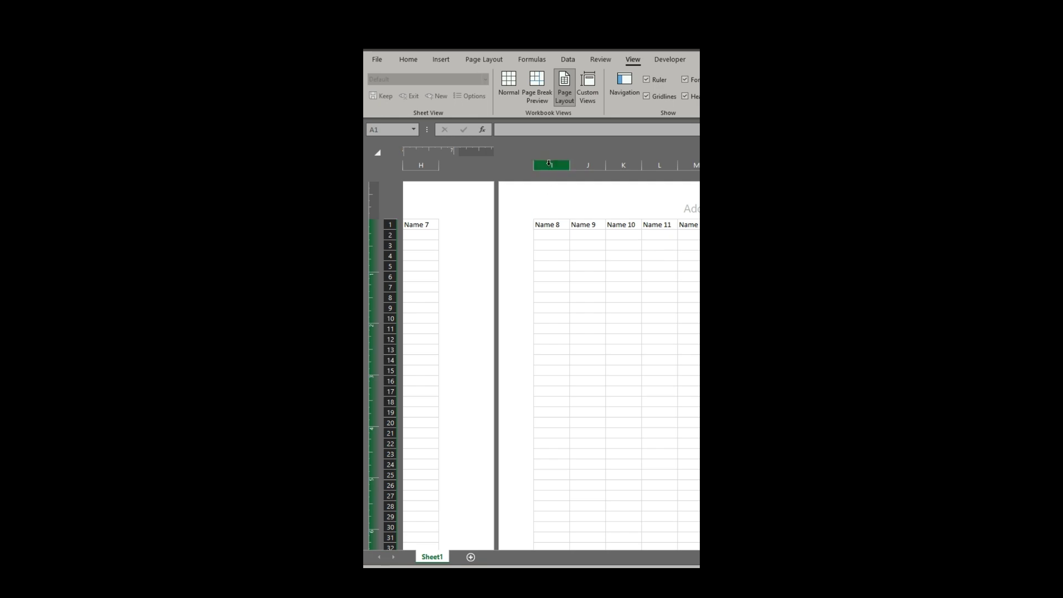
- Insert the copied Pick 1–20 labels as a new column I
{"action": "right_click", "coordinate": [549, 165]}
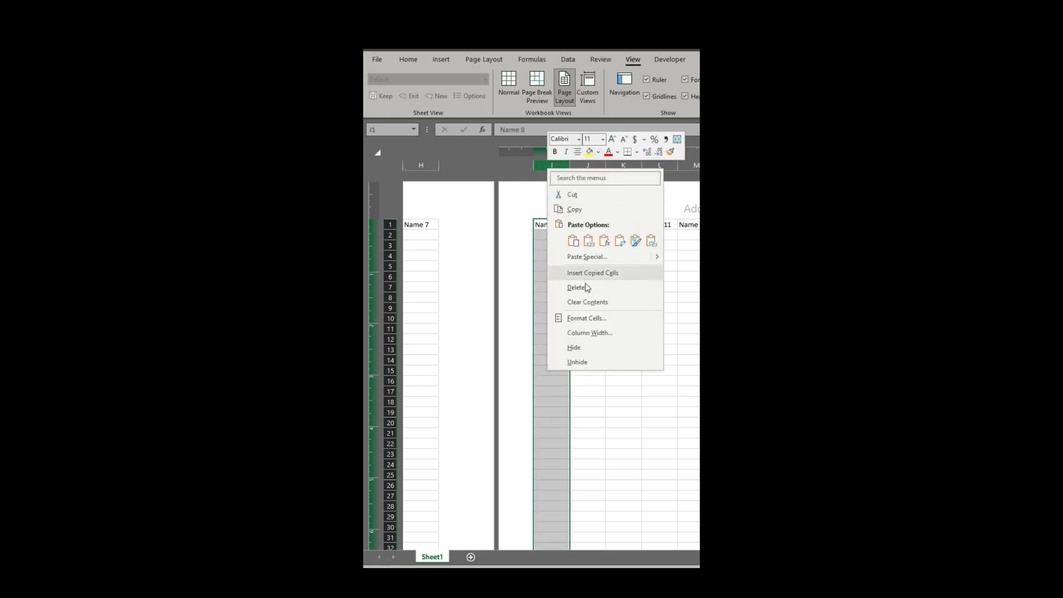
{"action": "left_click", "coordinate": [591, 272]}
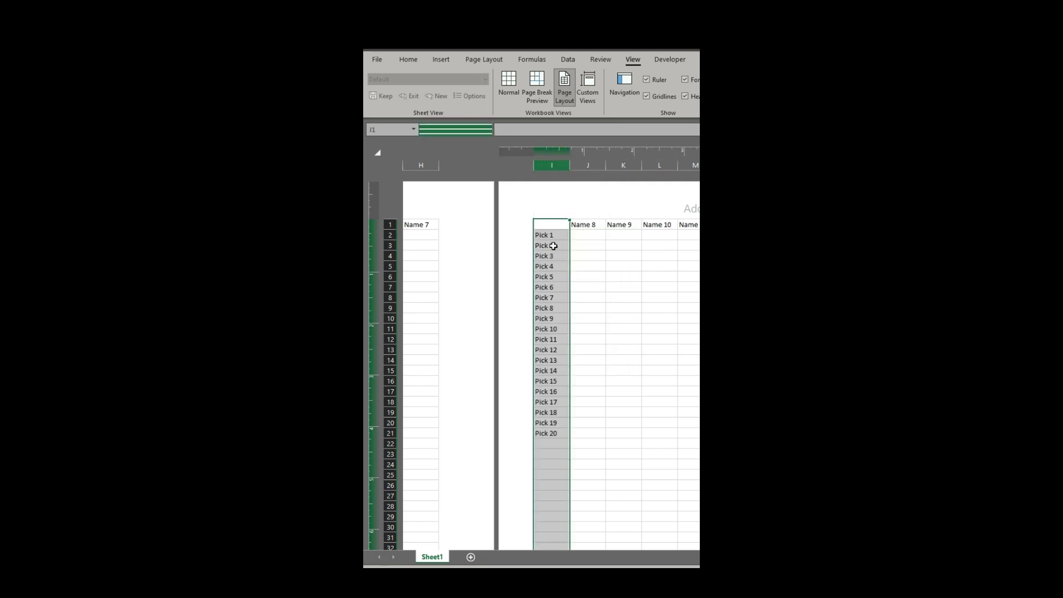
{"action": "left_click", "coordinate": [550, 224]}
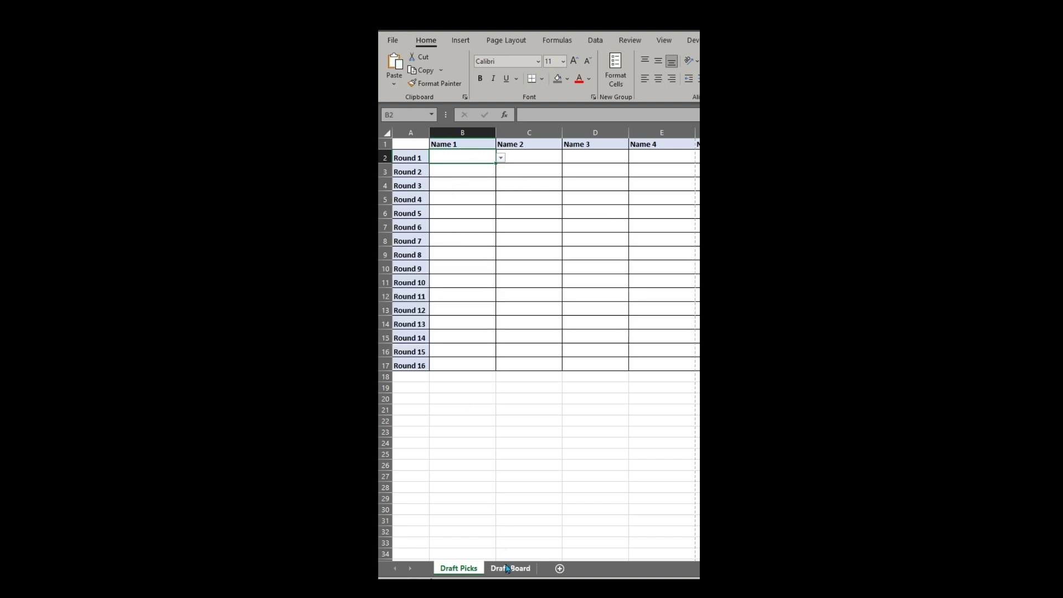
- Look over the Draft Board rankings, then return to the empty Draft Picks grid
{"action": "left_click", "coordinate": [508, 569]}
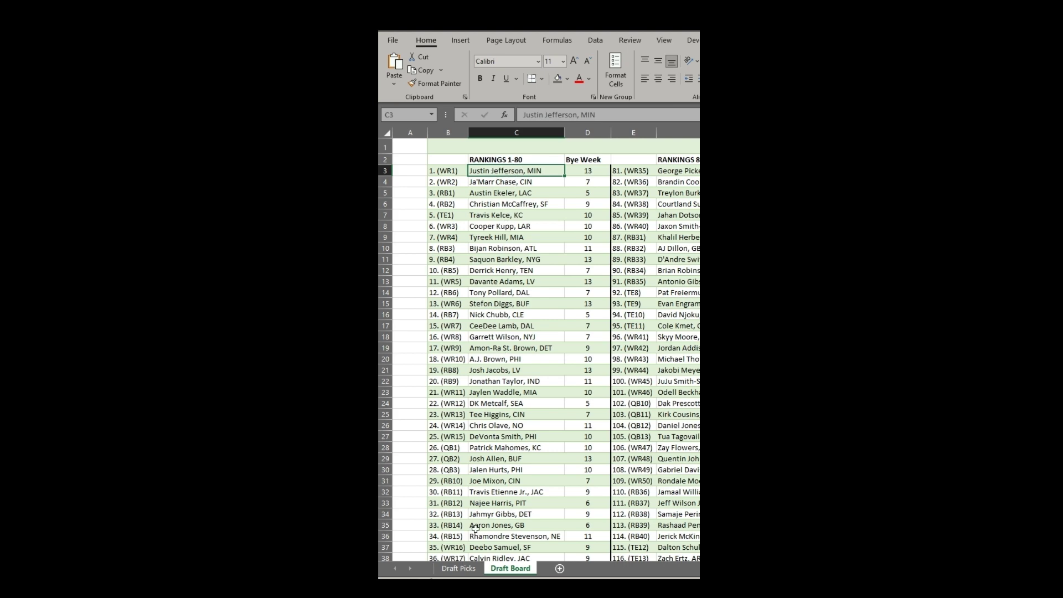
{"action": "left_click", "coordinate": [458, 570]}
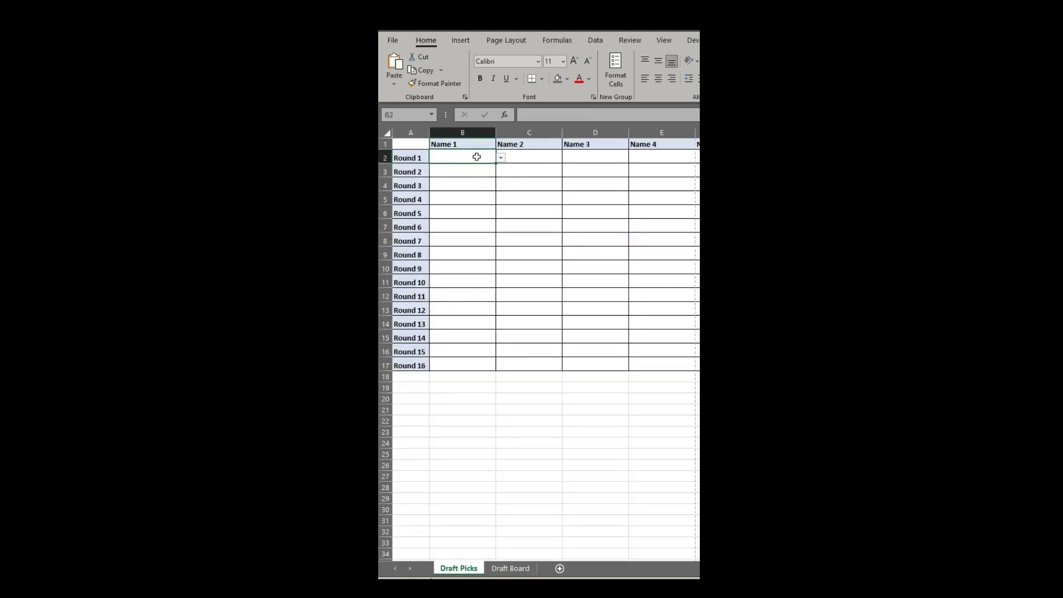
- Enter Justin Jefferson in B2 using the autocomplete player list
{"action": "left_click", "coordinate": [501, 160]}
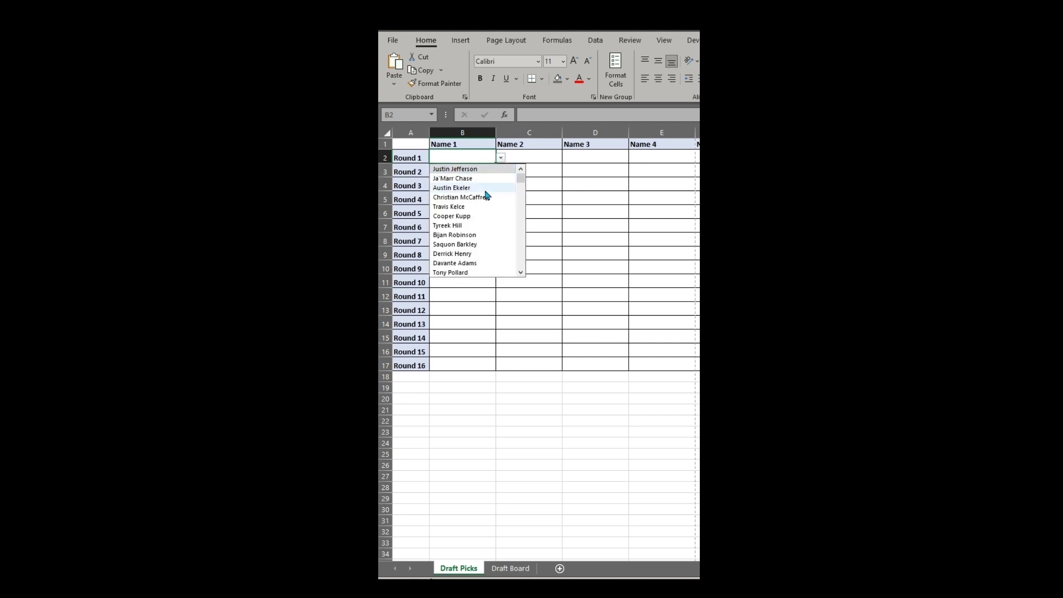
{"action": "left_click", "coordinate": [468, 158]}
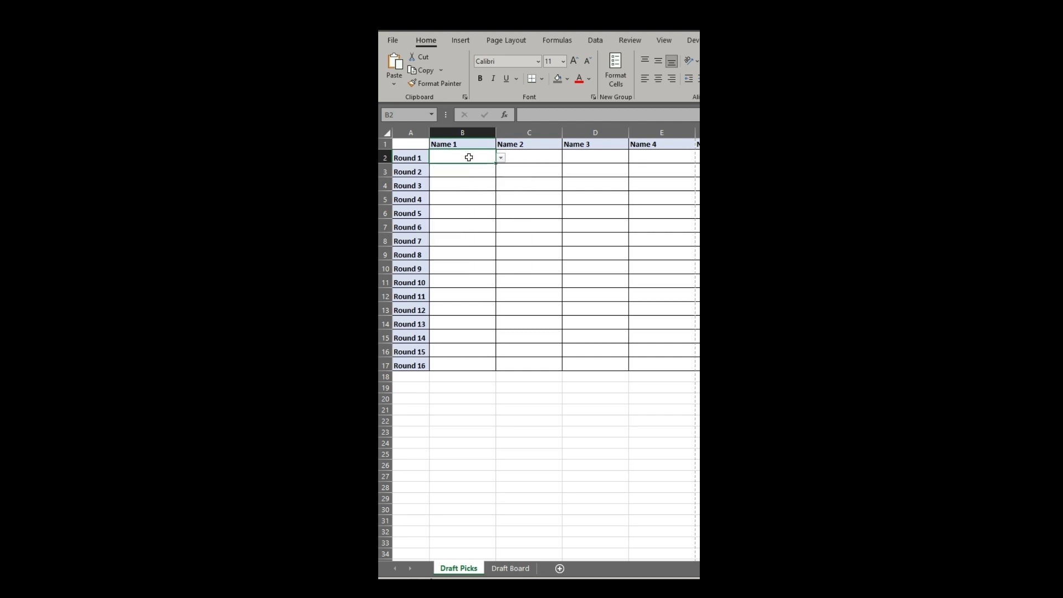
{"action": "type", "text": "ju"}
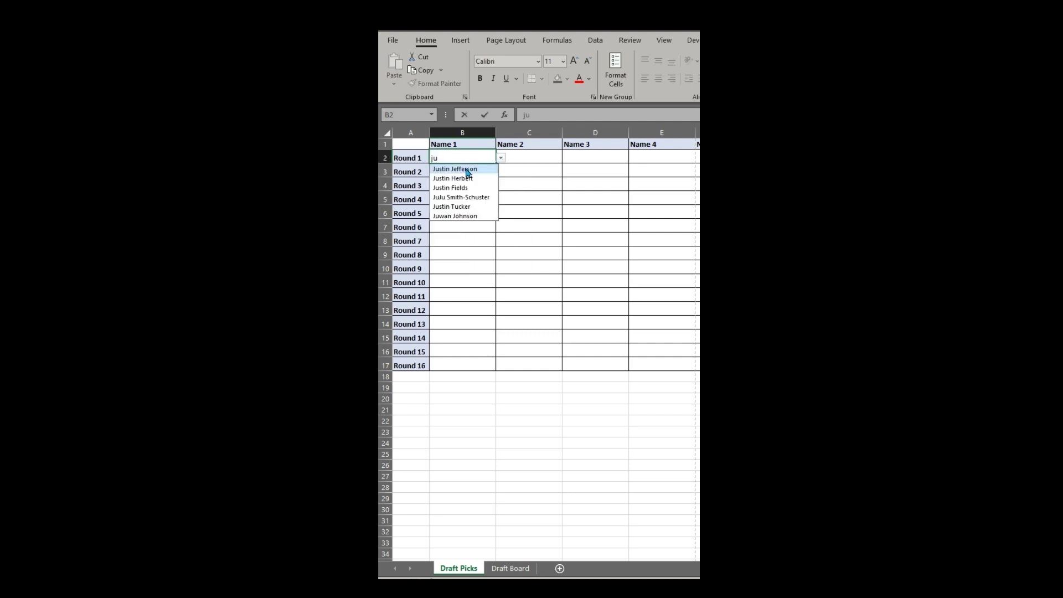
{"action": "left_click", "coordinate": [455, 169]}
- Shade Justin Jefferson's cell C3 grey on the Draft Board
{"action": "left_click", "coordinate": [509, 568]}
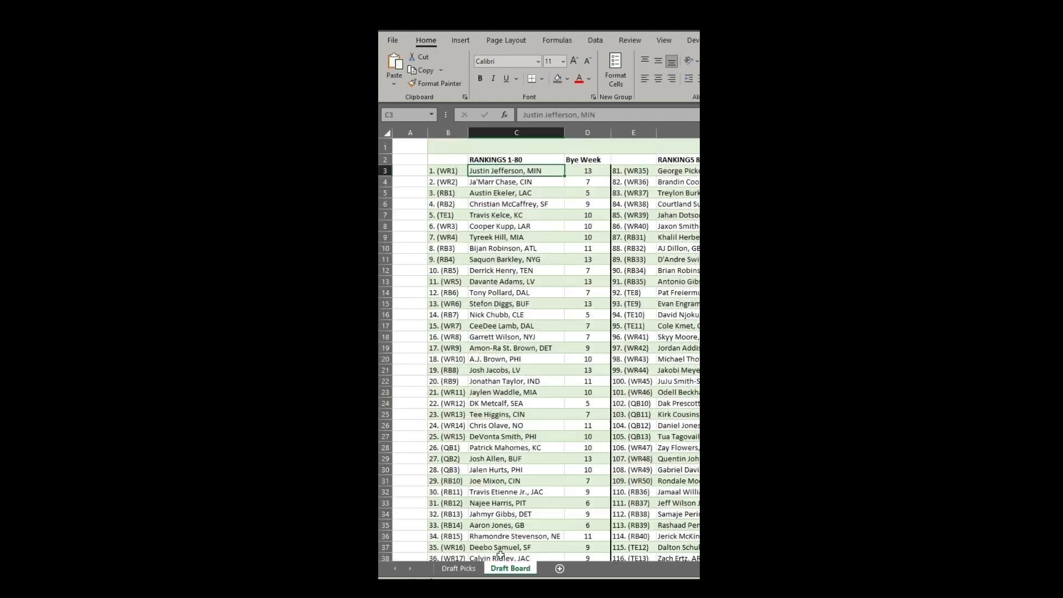
{"action": "left_click", "coordinate": [568, 79]}
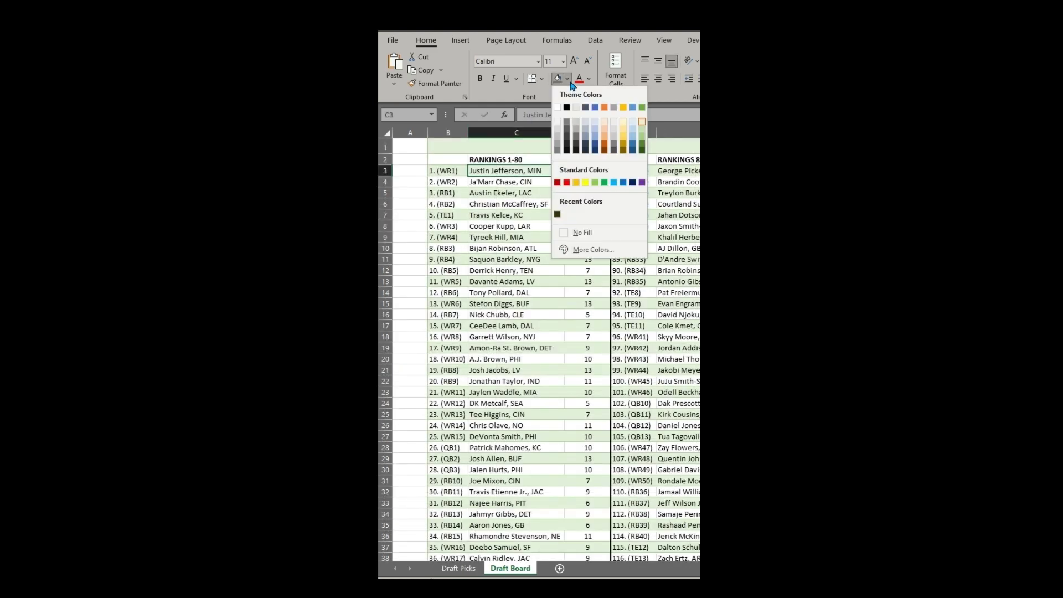
{"action": "left_click", "coordinate": [578, 137]}
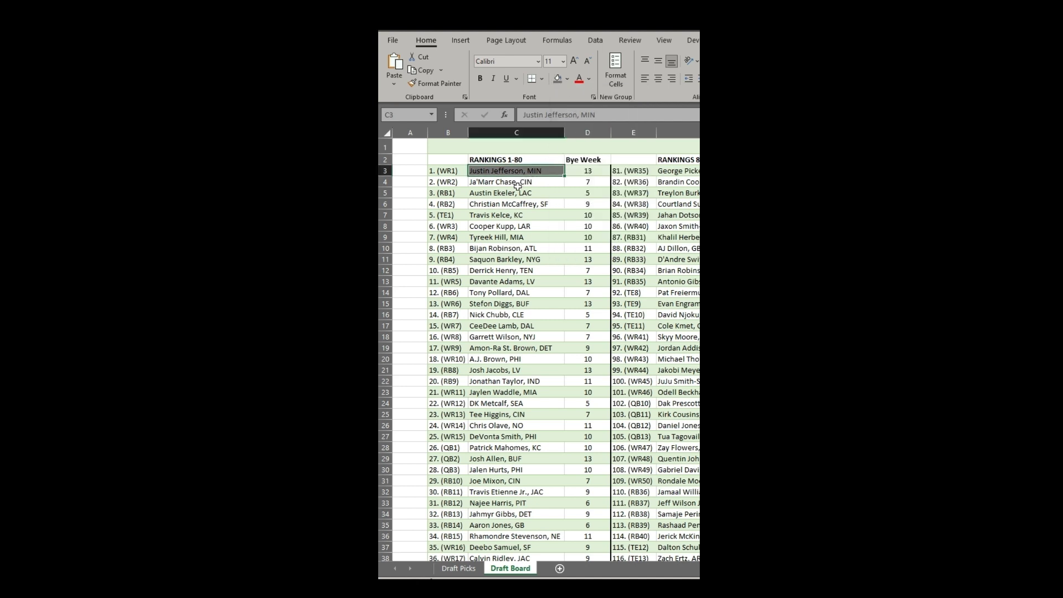
- Enter Ja'Marr Chase as the Round 2 pick in B3
{"action": "left_click", "coordinate": [459, 568]}
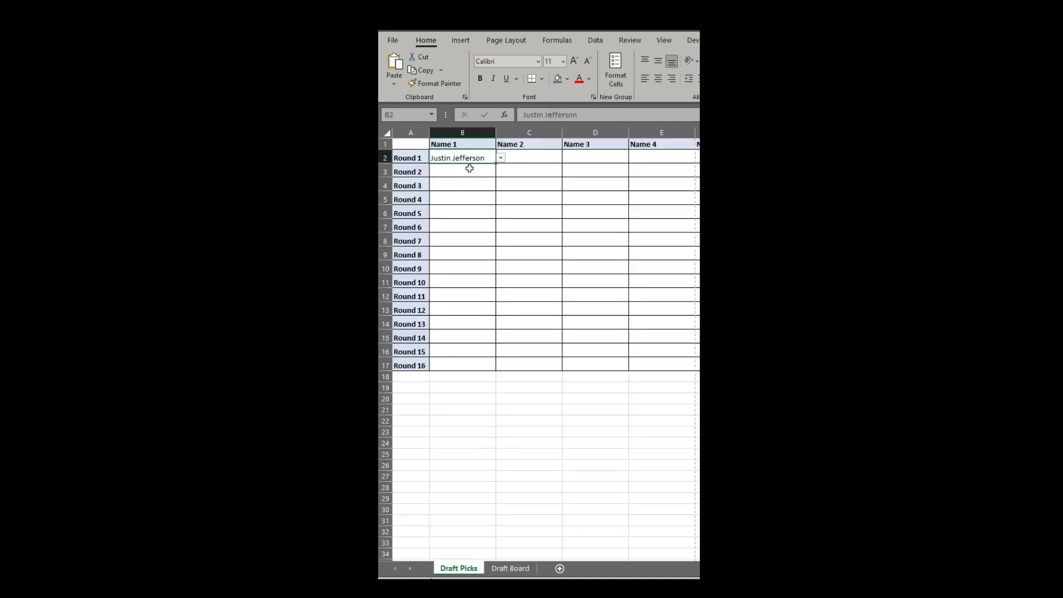
{"action": "left_click", "coordinate": [469, 172]}
{"action": "type", "text": "ja'"}
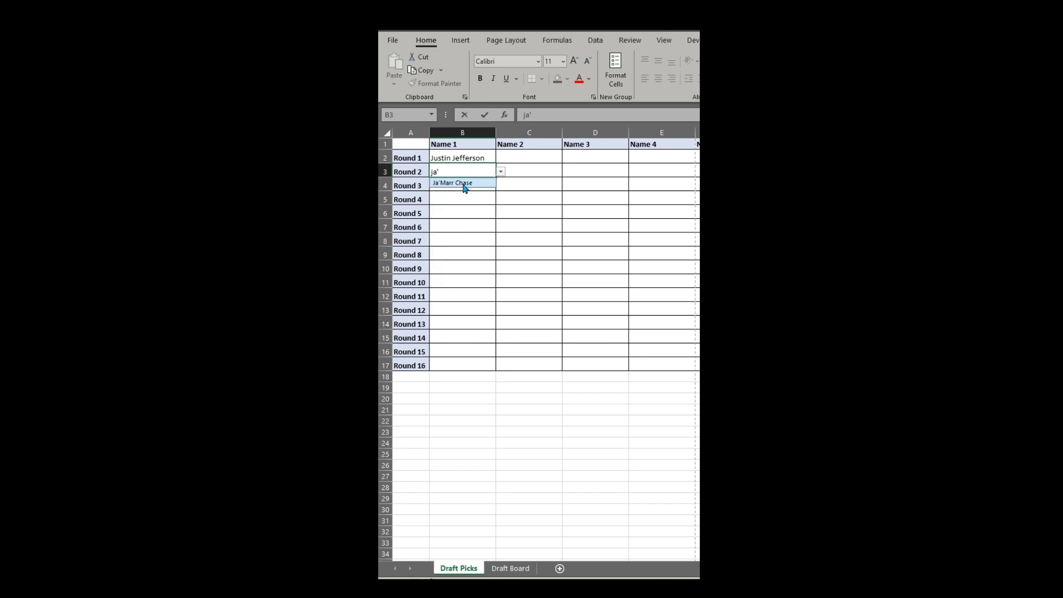
{"action": "left_click", "coordinate": [463, 183]}
- Give Ja'Marr Chase's cell C4 the same fill using F4
{"action": "left_click", "coordinate": [510, 568]}
{"action": "left_click", "coordinate": [501, 182]}
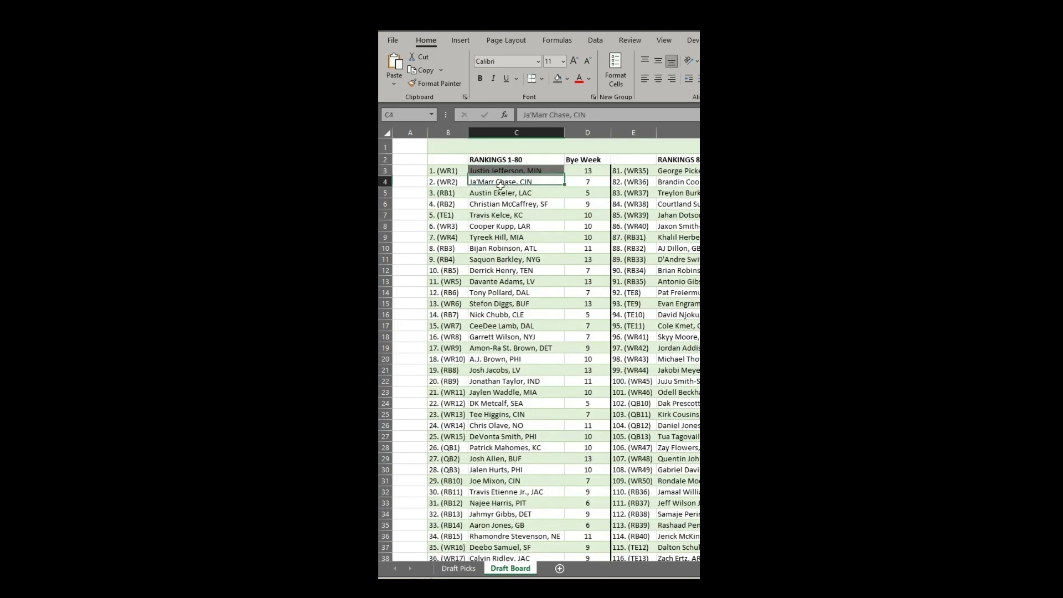
{"action": "key", "text": "F4"}
{"action": "key", "text": "Return"}
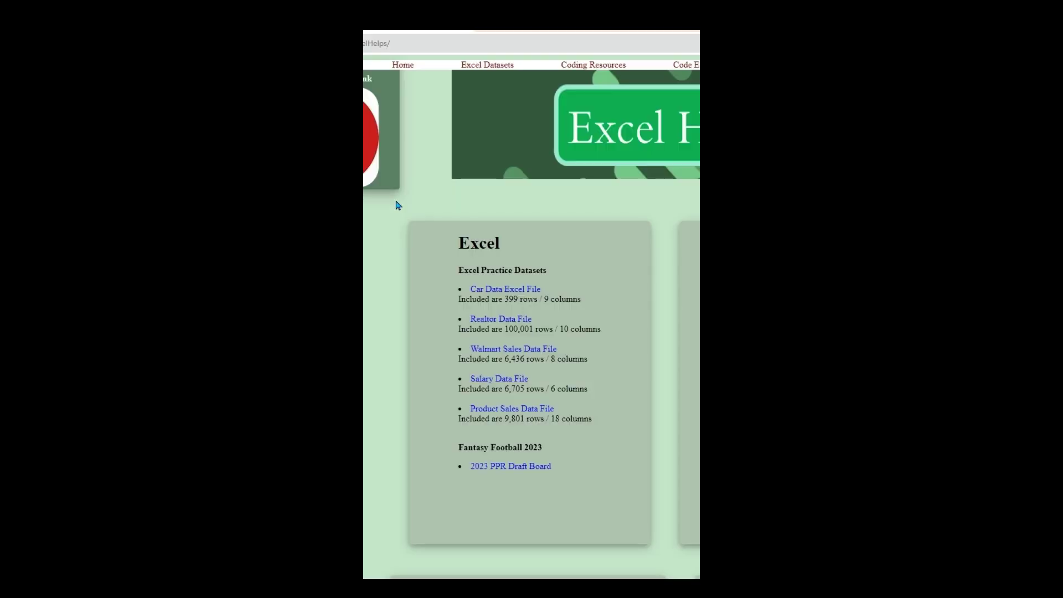
- Download the '2023 PPR Draft Board' file listed under Fantasy Football 2023
{"action": "left_click", "coordinate": [507, 470]}
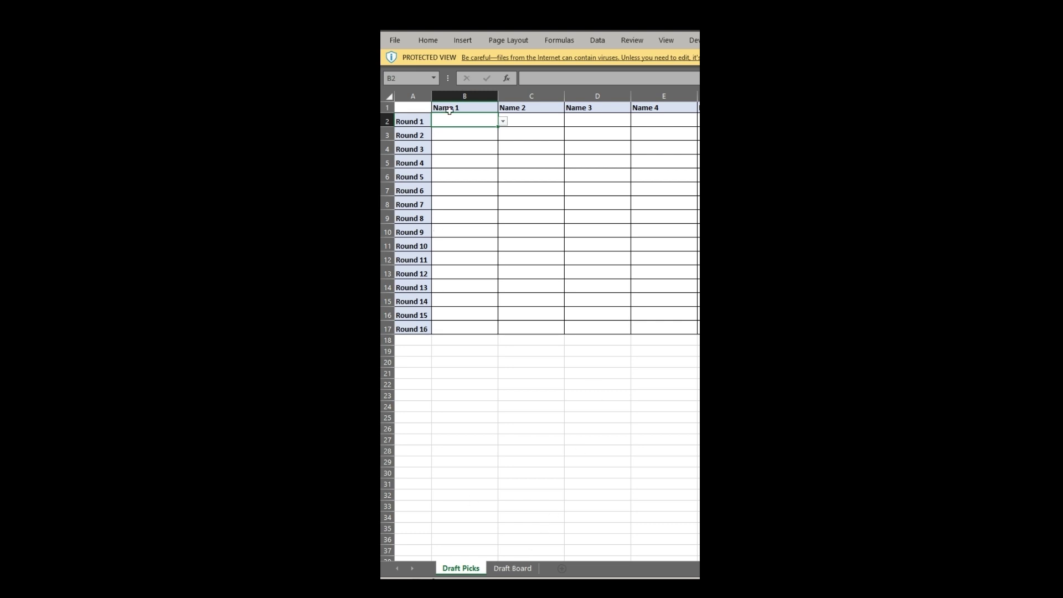
{"action": "type", "text": "ju"}
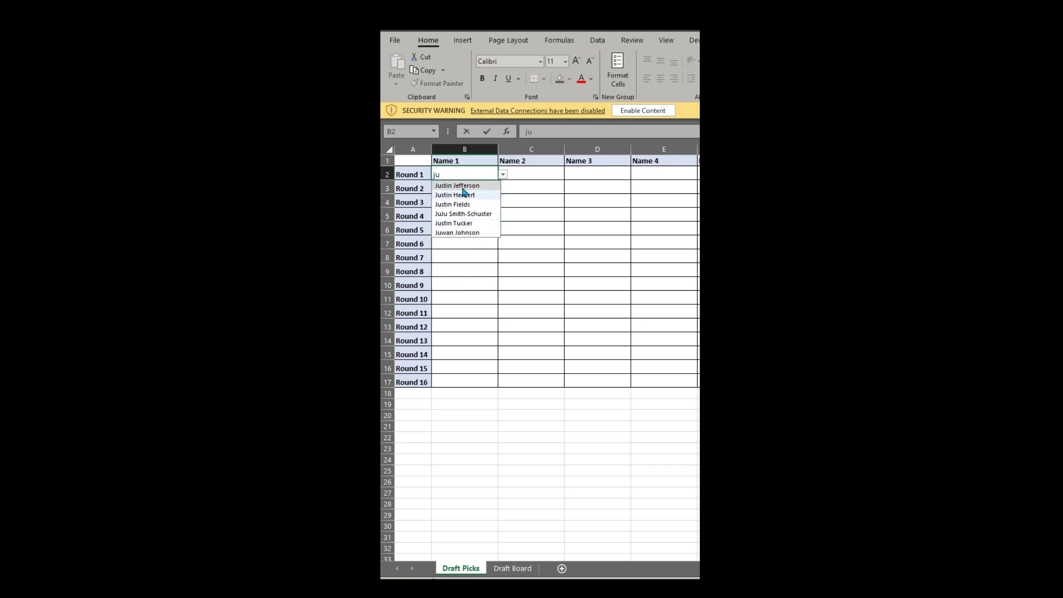
- Draft Justin Jefferson in Round 1 and select his C3 ranking on the Draft Board
{"action": "left_click", "coordinate": [458, 185]}
{"action": "left_click", "coordinate": [512, 568]}
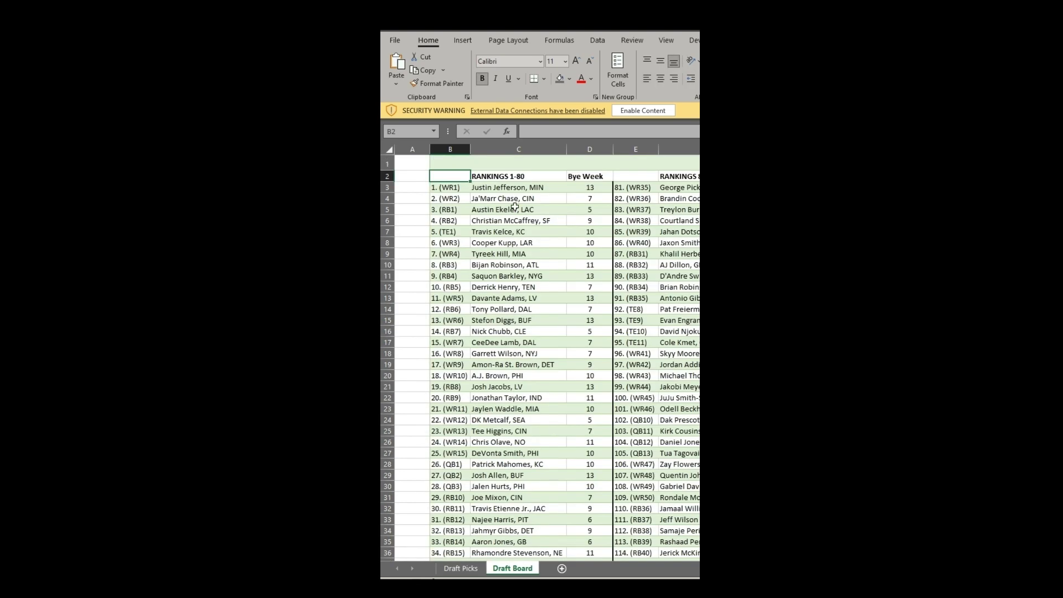
{"action": "left_click", "coordinate": [519, 188]}
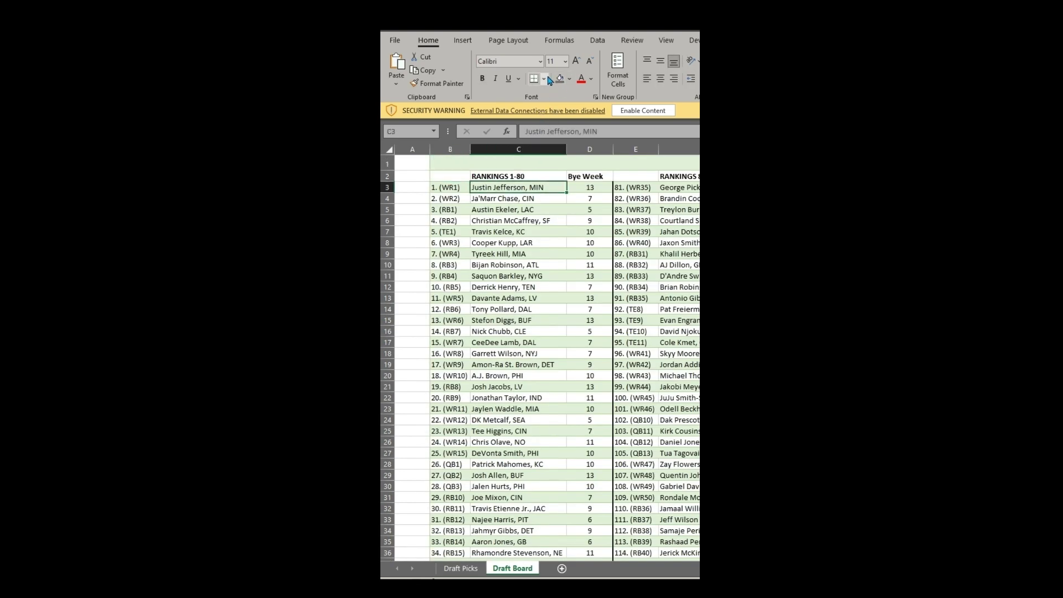